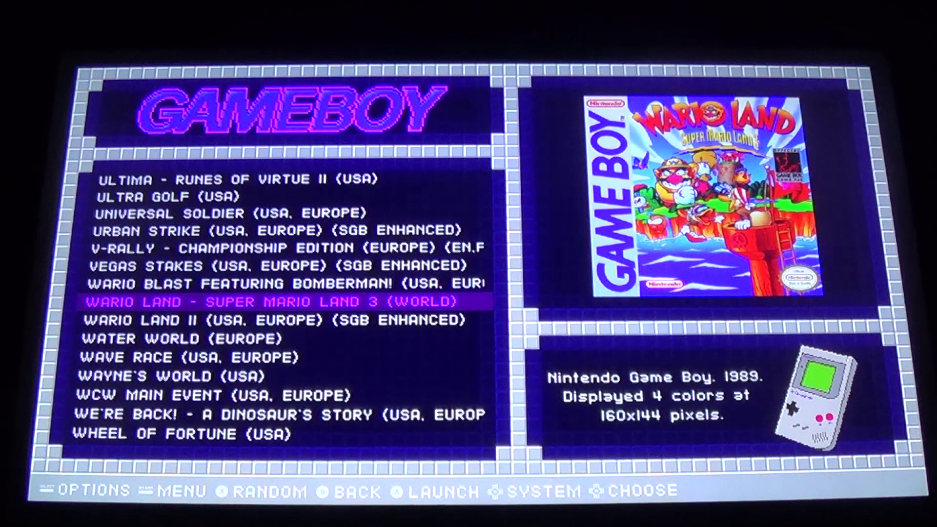
# Launch Wario Land - Super Mario Land 3, skip the intro and continue the File A save.
pyautogui.press('Return')
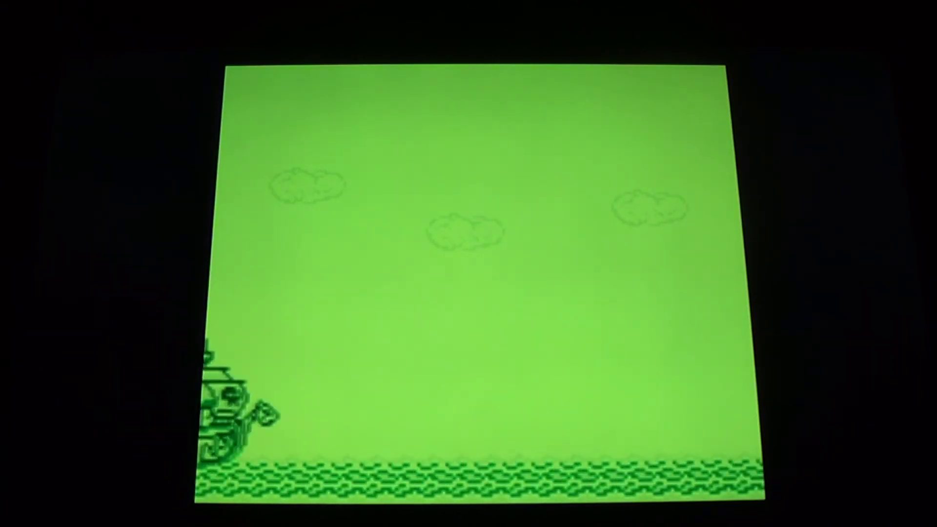
pyautogui.press('Return')
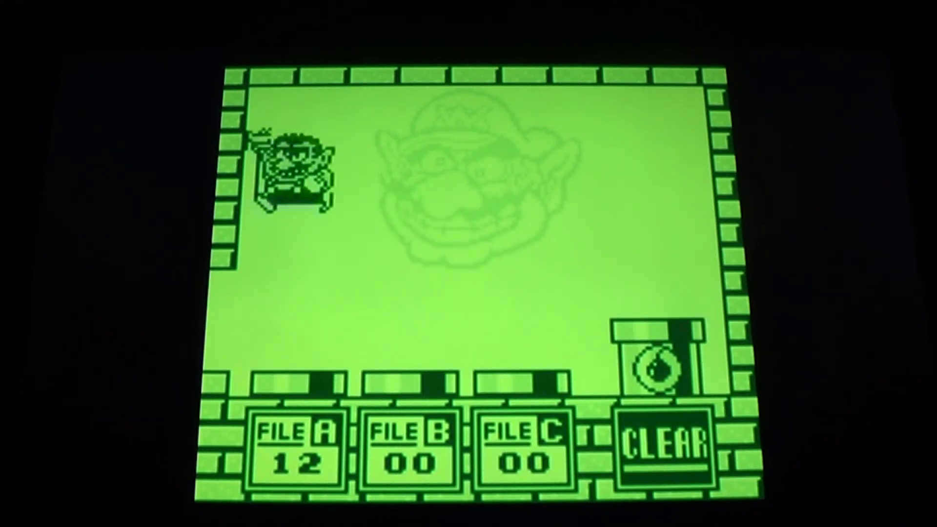
pyautogui.press('Down')
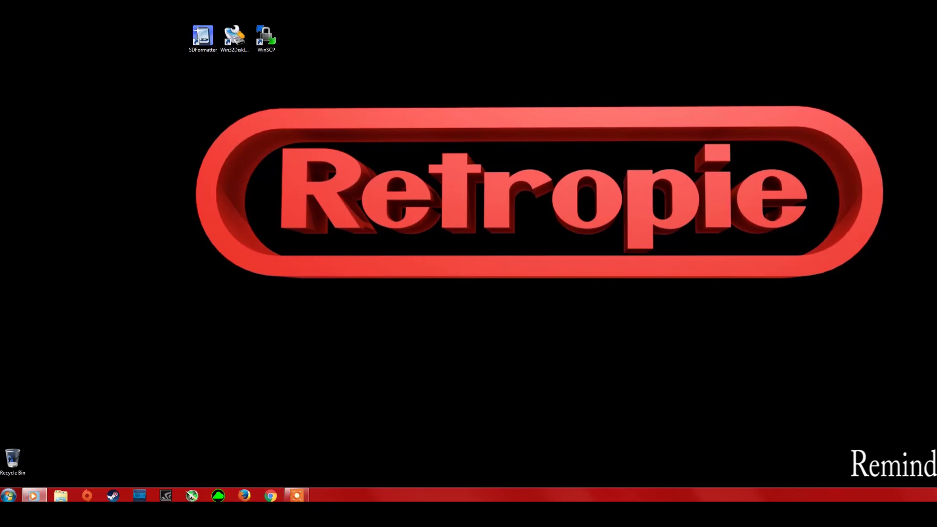
pyautogui.click(8, 496)
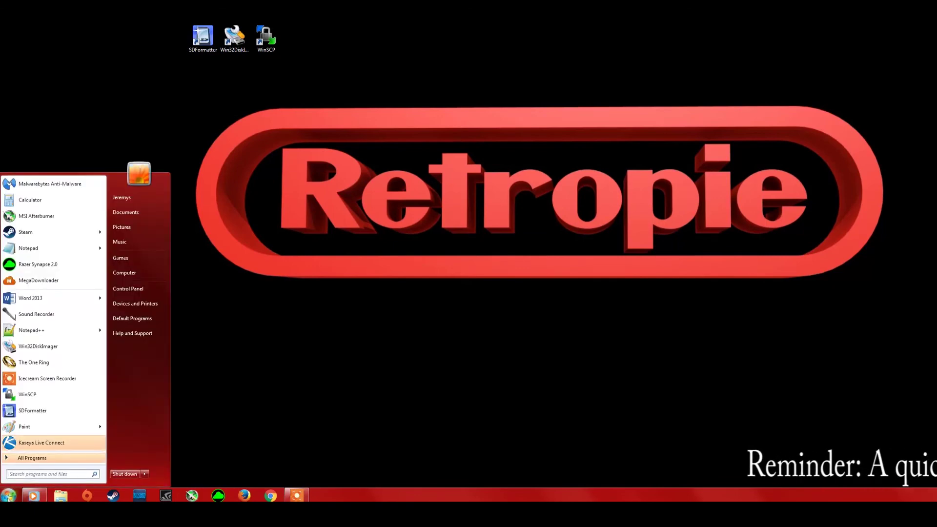
pyautogui.write('cmd')
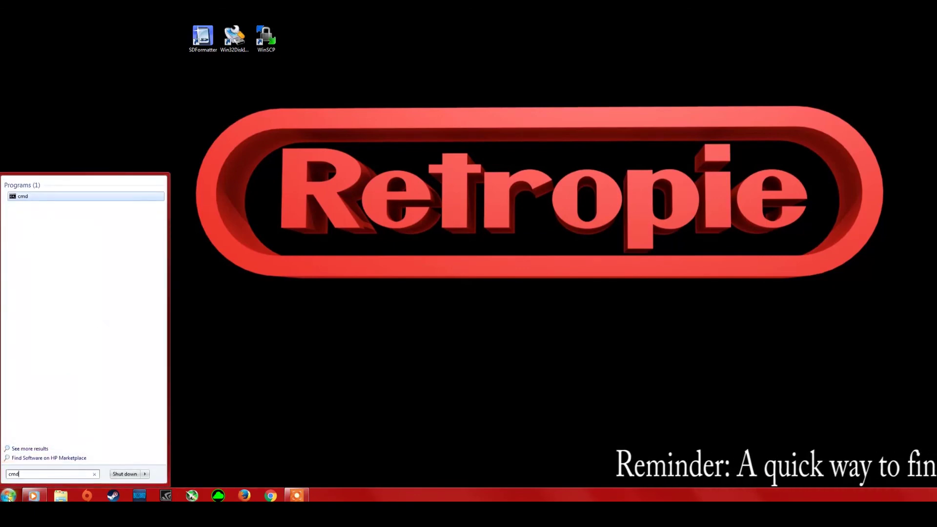
pyautogui.press('Return')
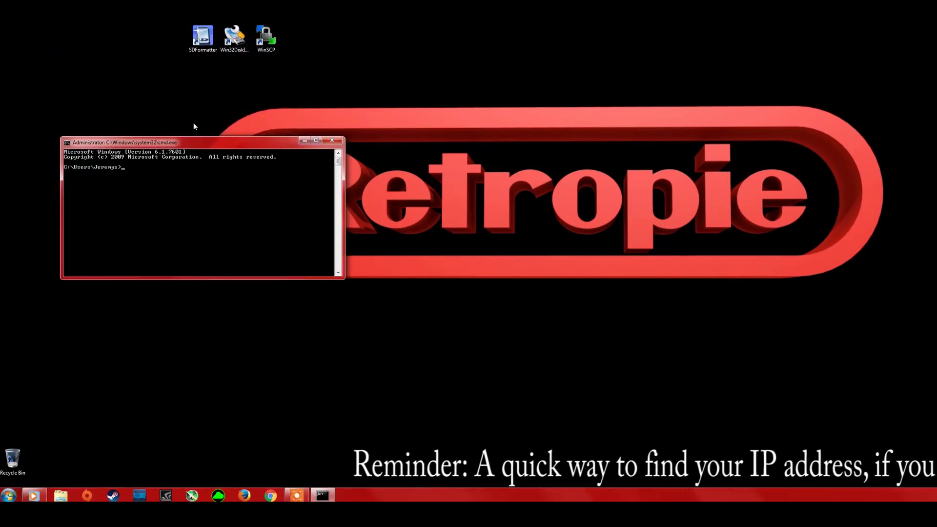
pyautogui.write('ping retropie')
pyautogui.press('Return')
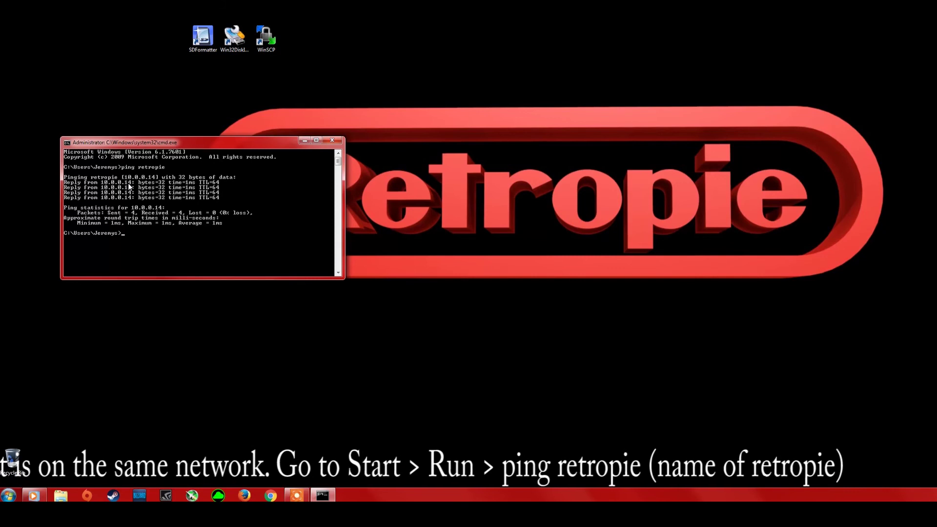
pyautogui.click(336, 140)
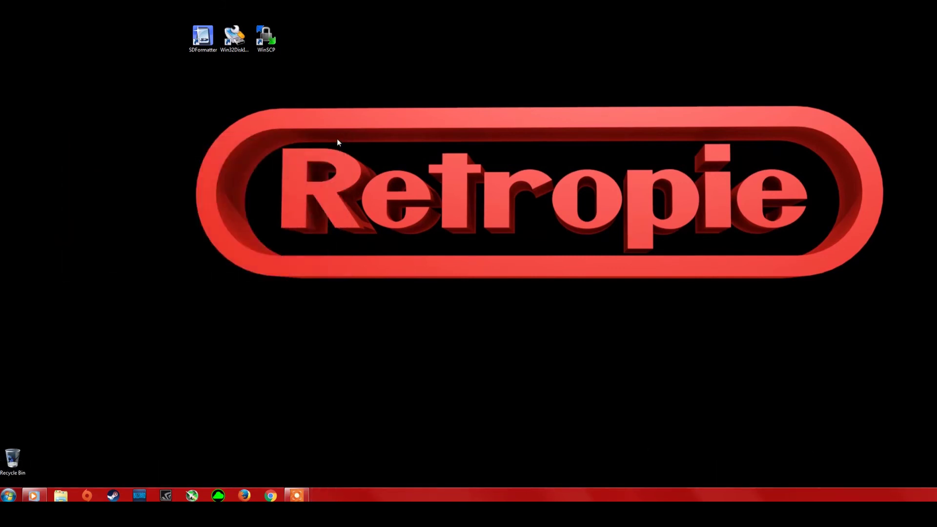
# Open the Windows Run dialog by searching for 'run'.
pyautogui.click(10, 496)
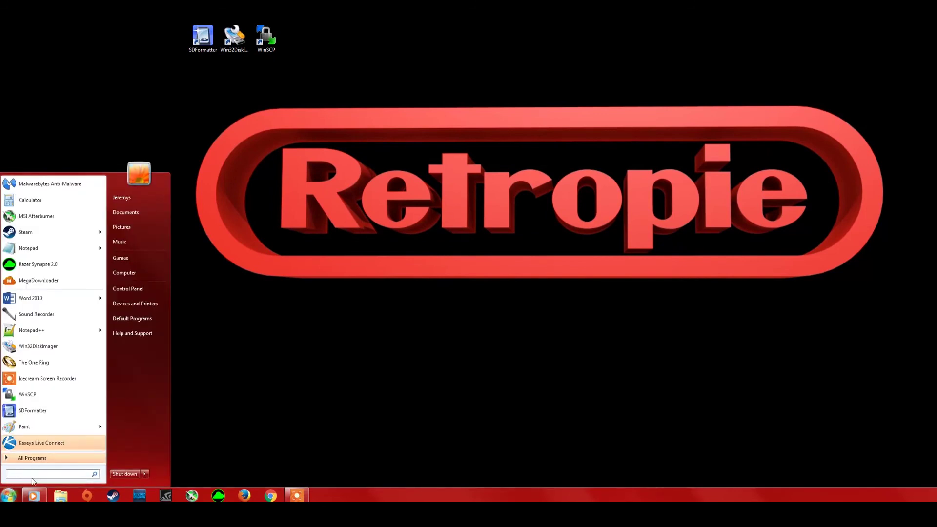
pyautogui.write('run')
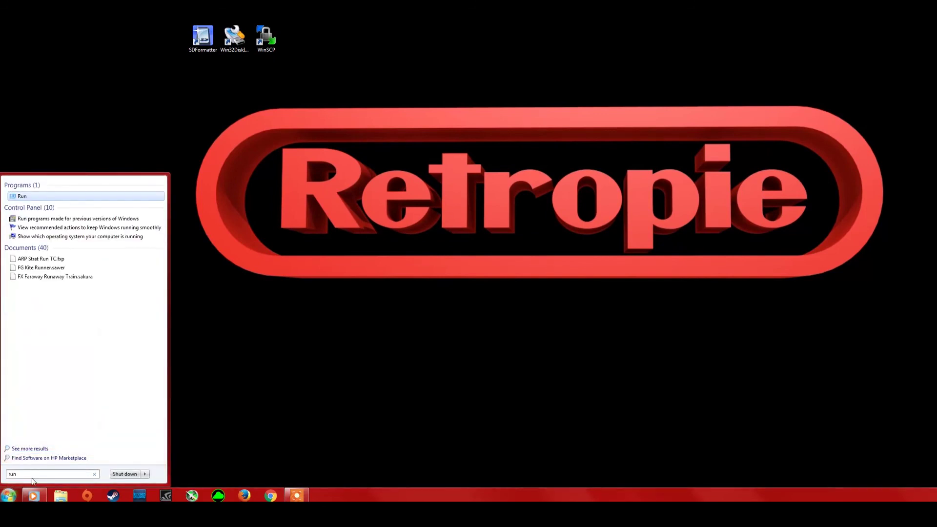
pyautogui.press('Return')
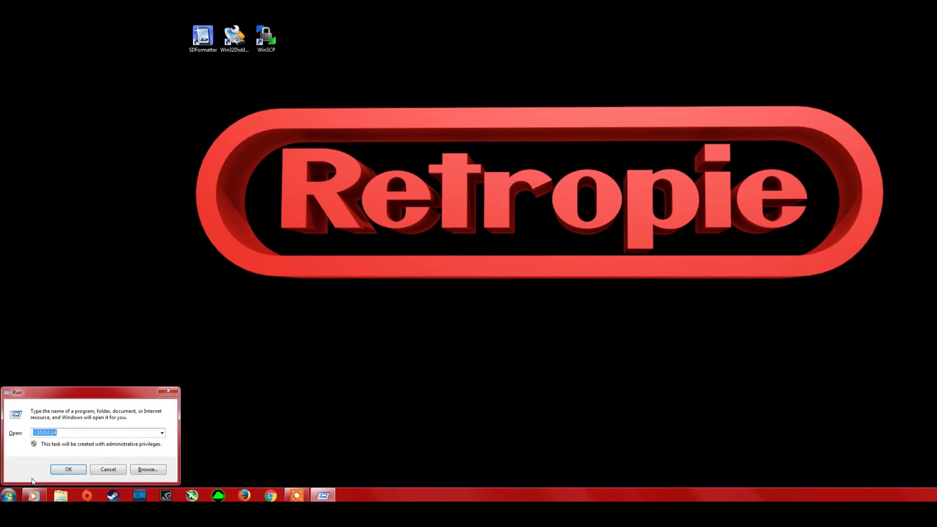
# Replace the old \\10.0.0.14 address with \\retropie and open that network location.
pyautogui.click(64, 433)
pyautogui.moveTo(72, 433); pyautogui.dragTo(29, 430)
pyautogui.click(69, 432)
pyautogui.click(69, 432)
pyautogui.press('BackSpace')
pyautogui.press('BackSpace')
pyautogui.press('BackSpace')
pyautogui.press('BackSpace')
pyautogui.press('BackSpace')
pyautogui.press('BackSpace')
pyautogui.press('BackSpace')
pyautogui.press('BackSpace')
pyautogui.press('BackSpace')
pyautogui.write('r')
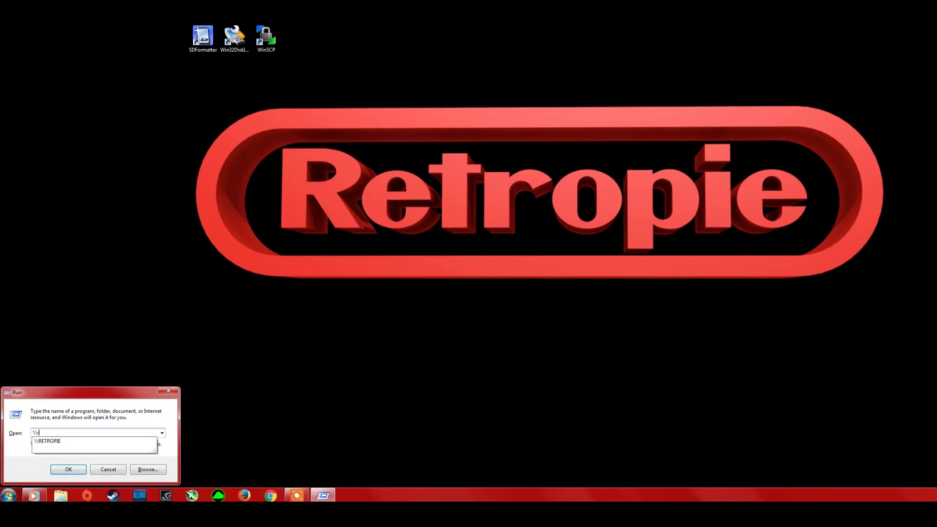
pyautogui.write('etropie')
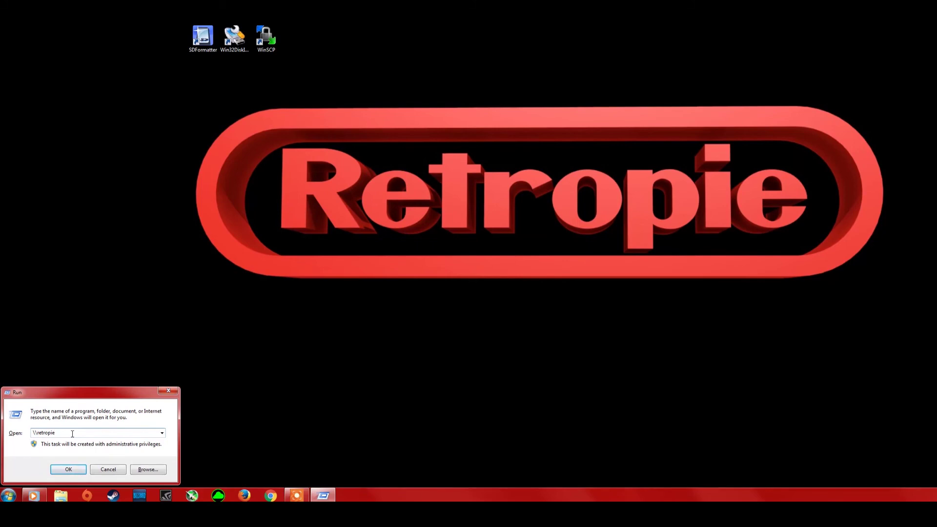
pyautogui.press('Return')
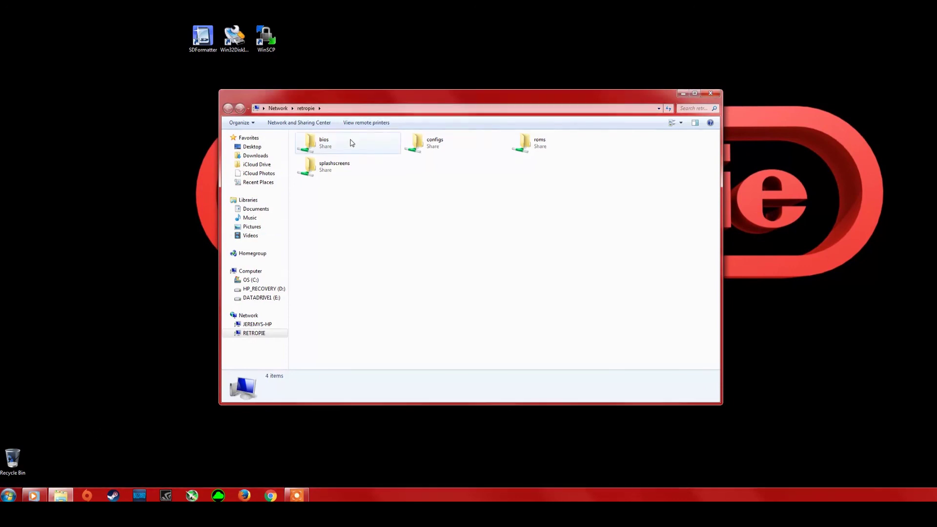
# Browse into roms > gb and select the Wario Land - Super Mario Land 3 (World).srm save file.
pyautogui.doubleClick(523, 143)
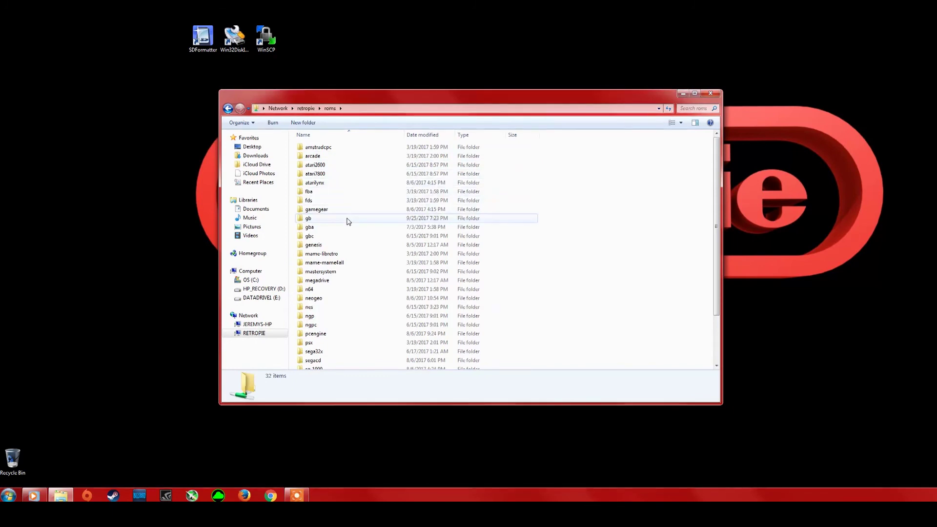
pyautogui.doubleClick(348, 219)
pyautogui.click(354, 175)
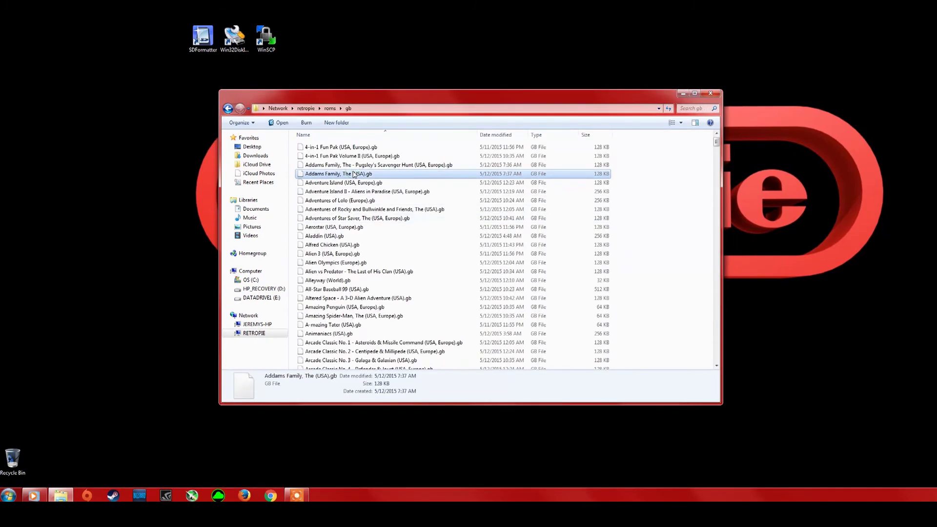
pyautogui.scroll(-2, 355, 174)
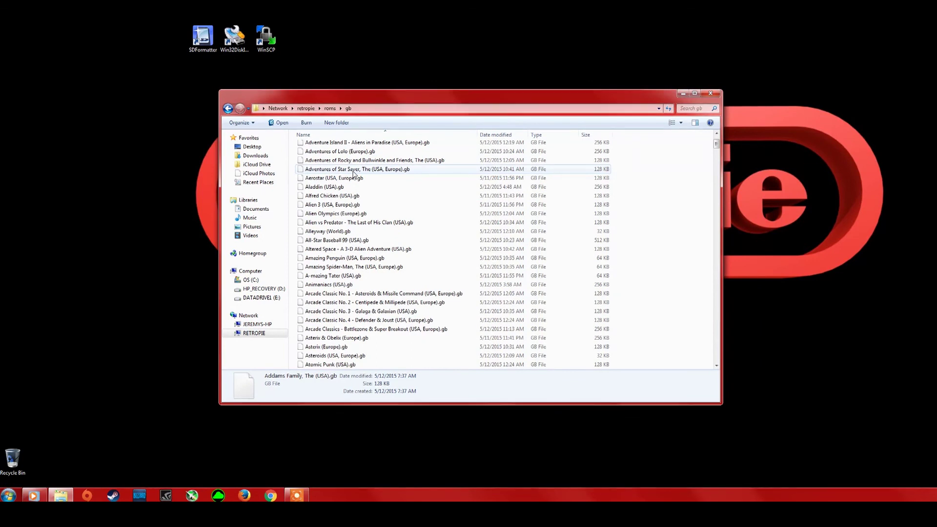
pyautogui.click(355, 171)
pyautogui.press('w')
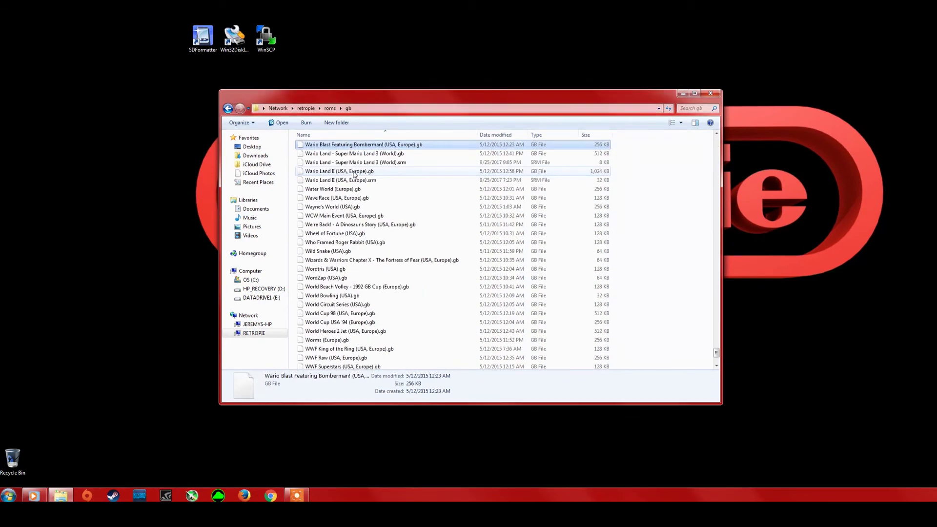
pyautogui.click(371, 155)
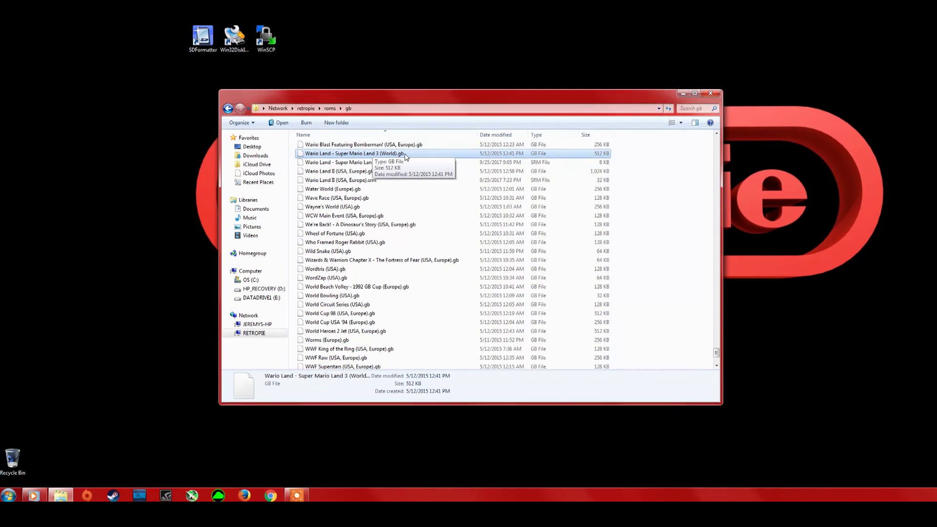
pyautogui.click(355, 165)
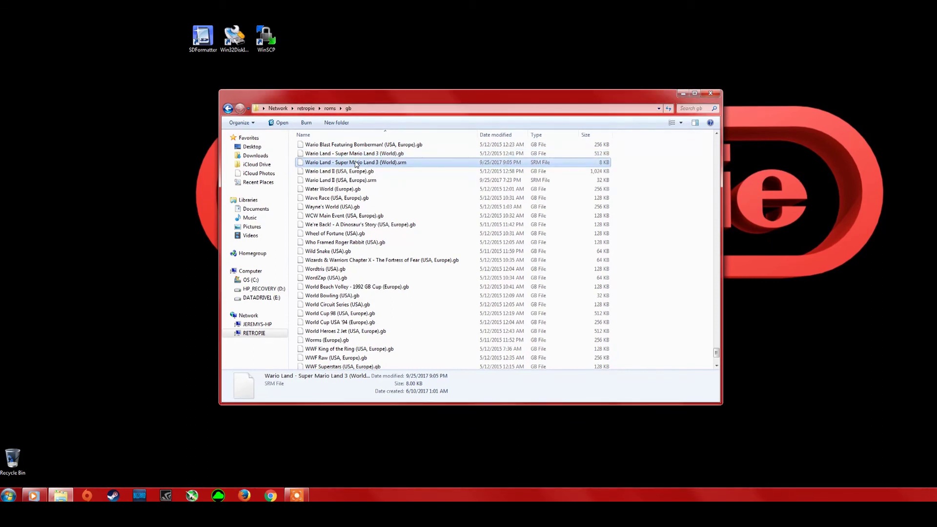
# Copy the Wario Land .srm save onto the desktop, then close Explorer.
pyautogui.rightClick(355, 164)
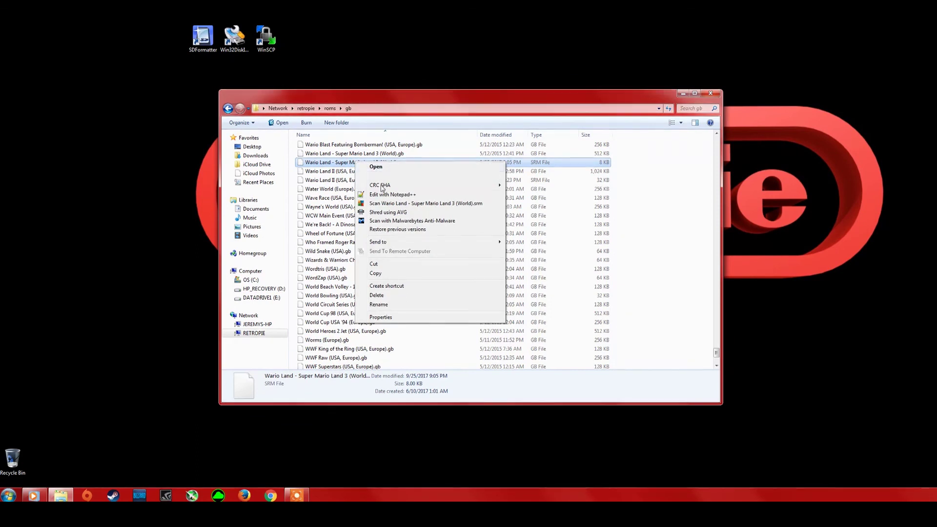
pyautogui.click(387, 275)
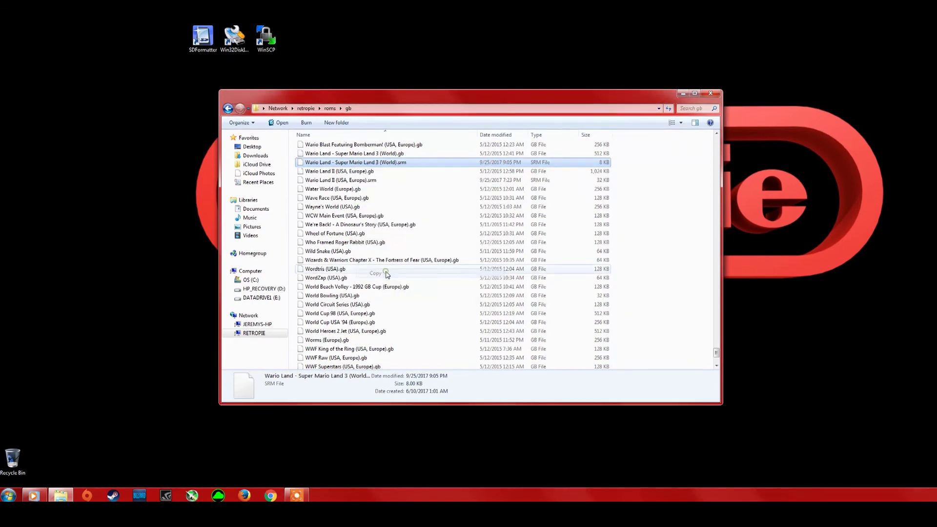
pyautogui.rightClick(367, 37)
pyautogui.click(386, 72)
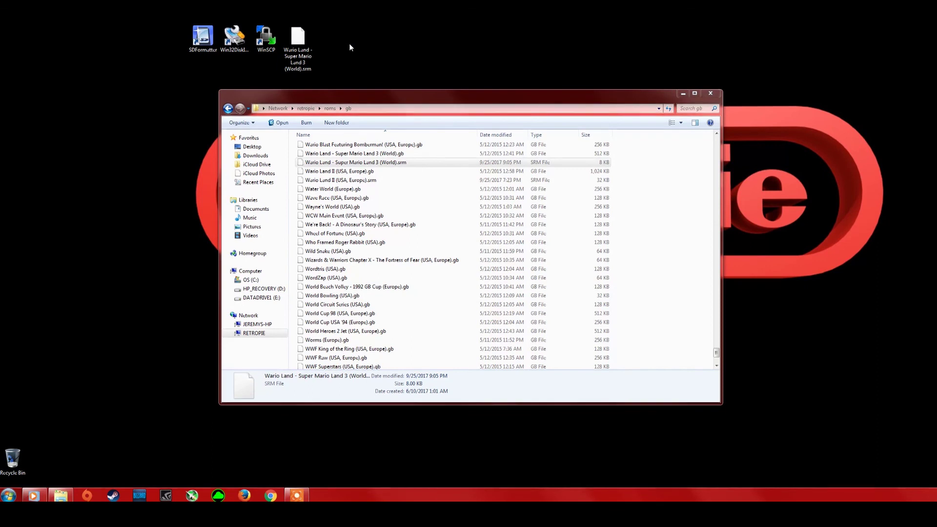
pyautogui.click(715, 96)
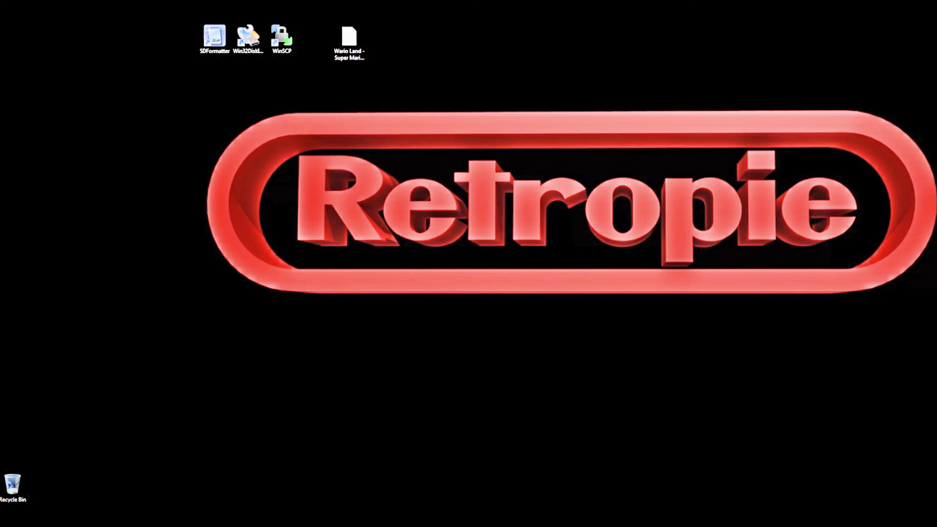
# Reopen \\retropie through the Run dialog and browse into its roms > gb folder.
pyautogui.press('super')
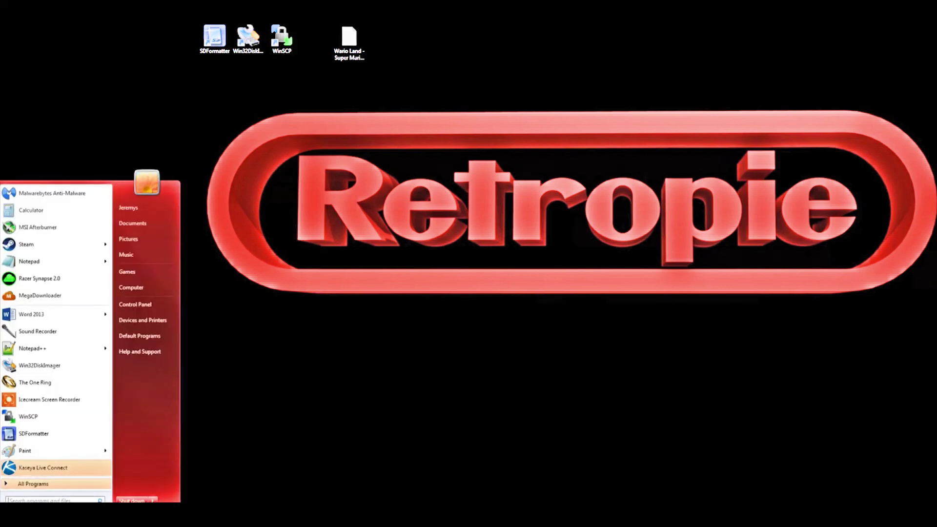
pyautogui.write('run')
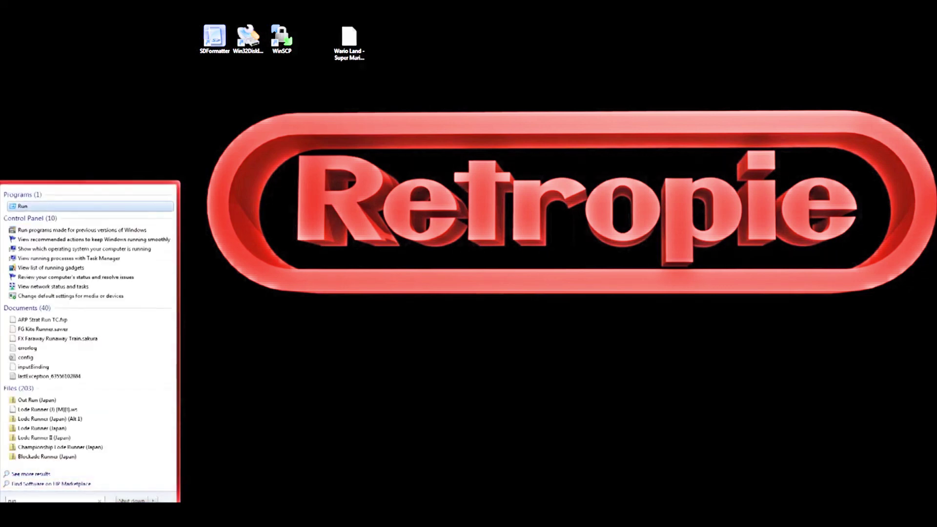
pyautogui.press('Return')
pyautogui.press('Return')
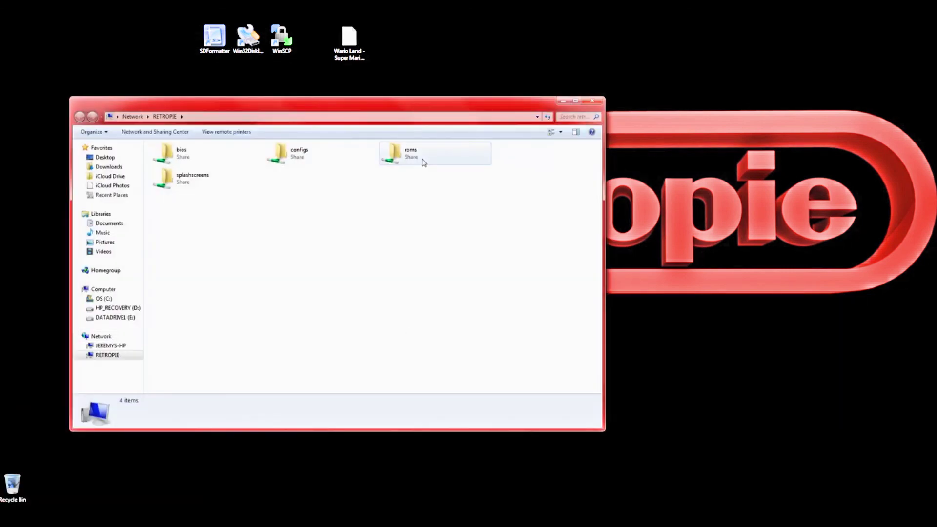
pyautogui.doubleClick(422, 161)
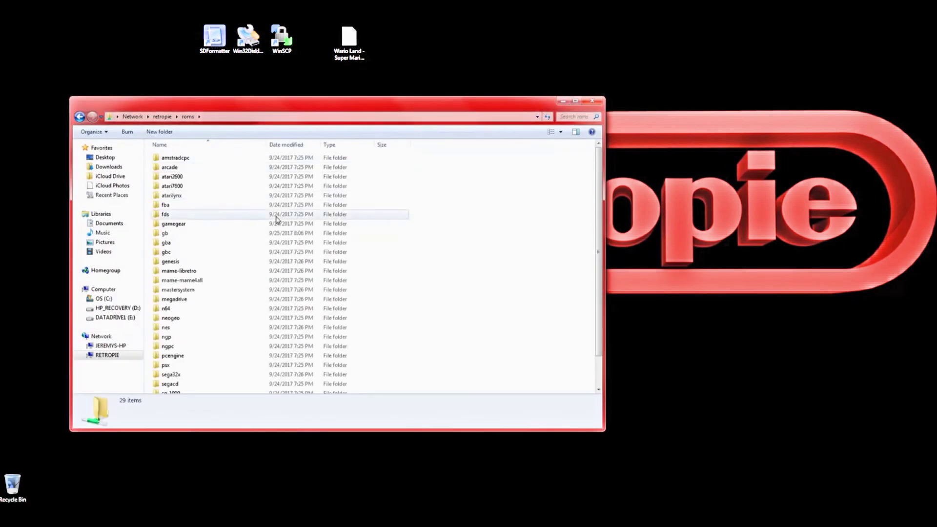
pyautogui.doubleClick(234, 232)
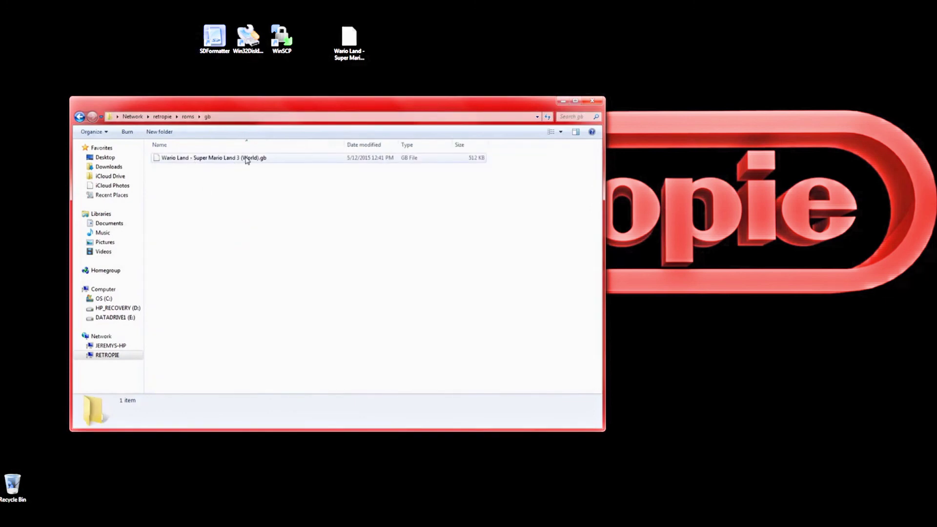
# Copy the desktop Wario Land .srm save into the gb folder, then close Explorer.
pyautogui.click(348, 43)
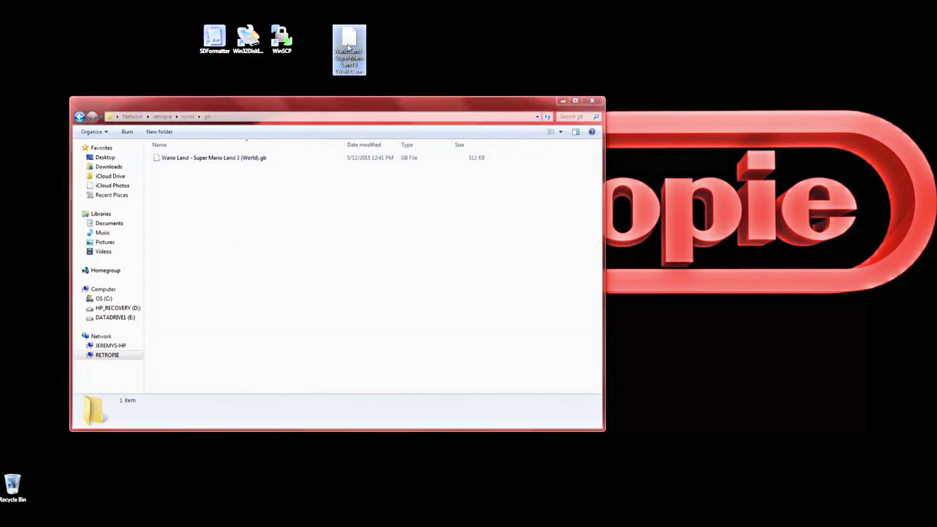
pyautogui.rightClick(348, 46)
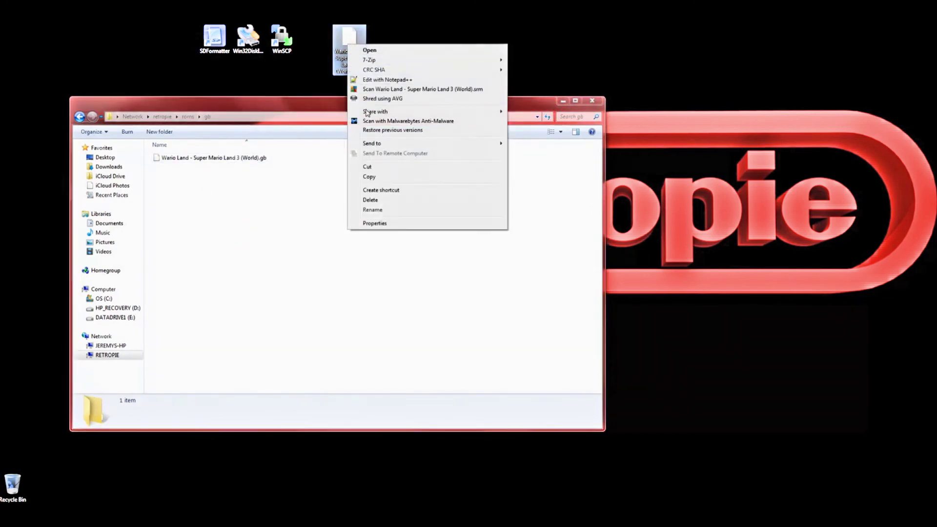
pyautogui.click(380, 181)
pyautogui.rightClick(293, 193)
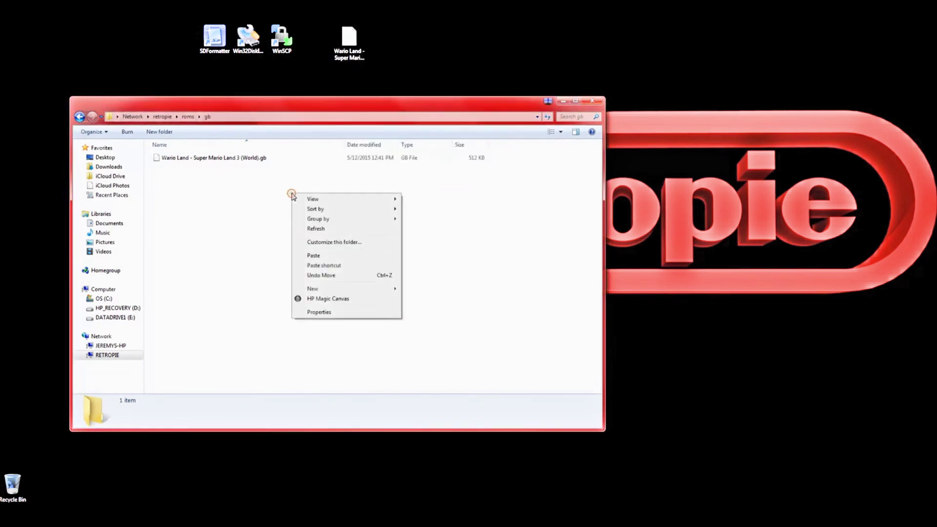
pyautogui.click(315, 254)
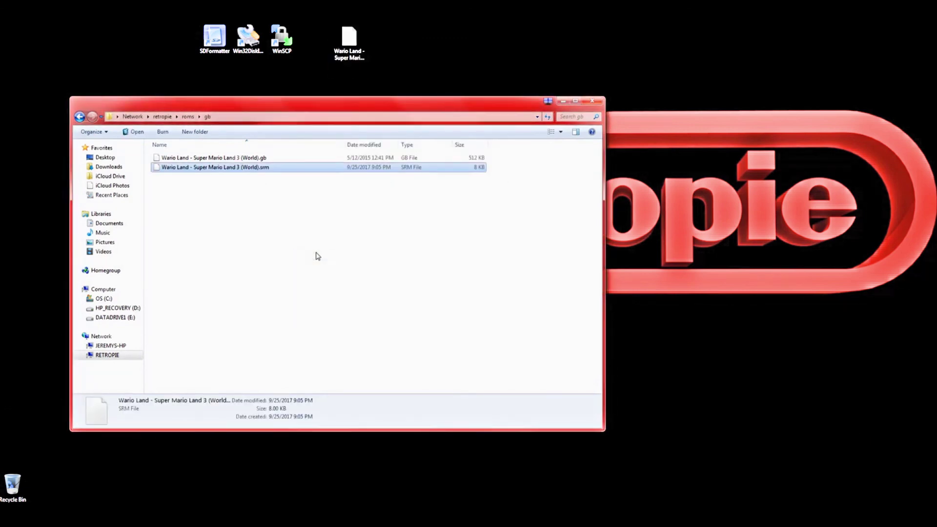
pyautogui.click(588, 101)
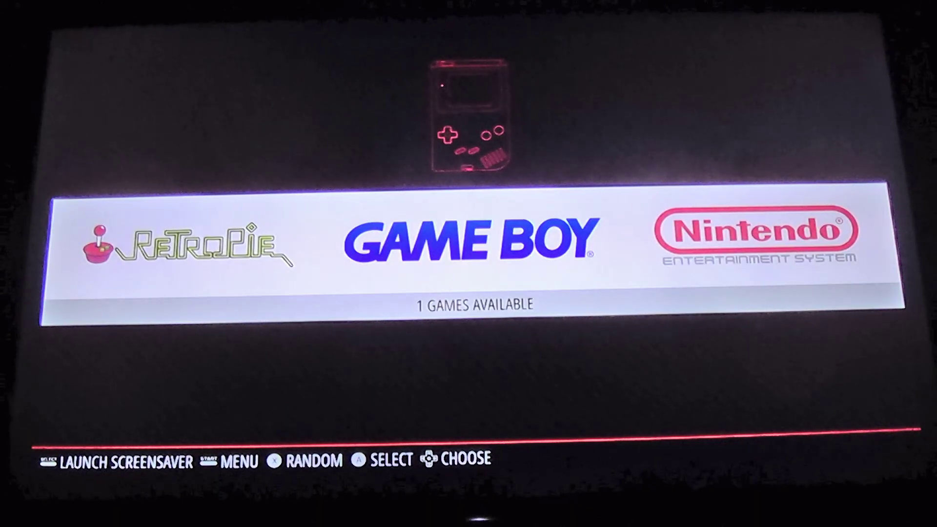
# Open the Game Boy list and launch Wario Land - Super Mario Land 3 (World).
pyautogui.press('Return')
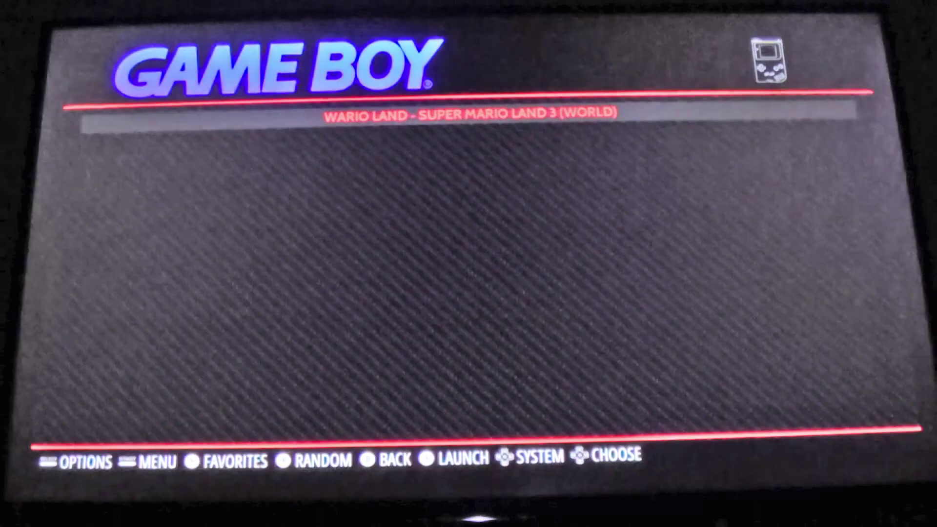
pyautogui.press('Return')
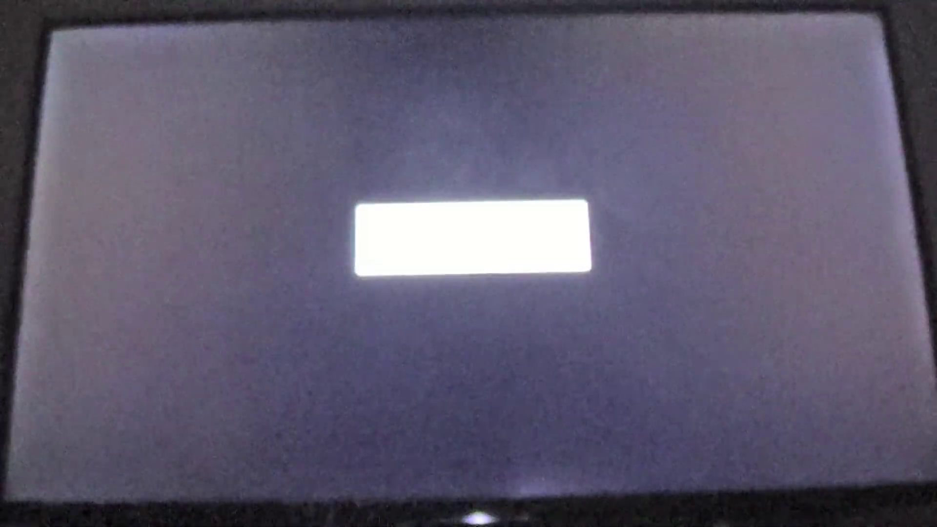